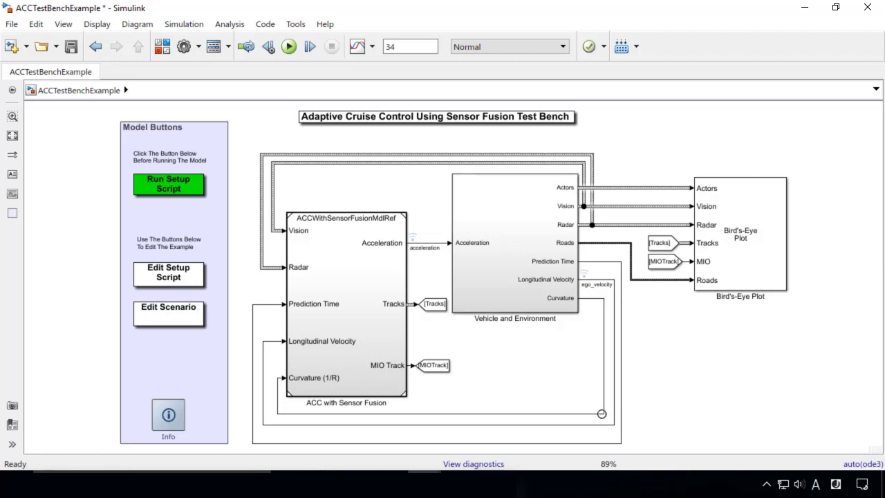
Step: Inspect the Vehicle and Environment and ACC with Sensor Fusion blocks, then clear the selection
left_click(523, 242)
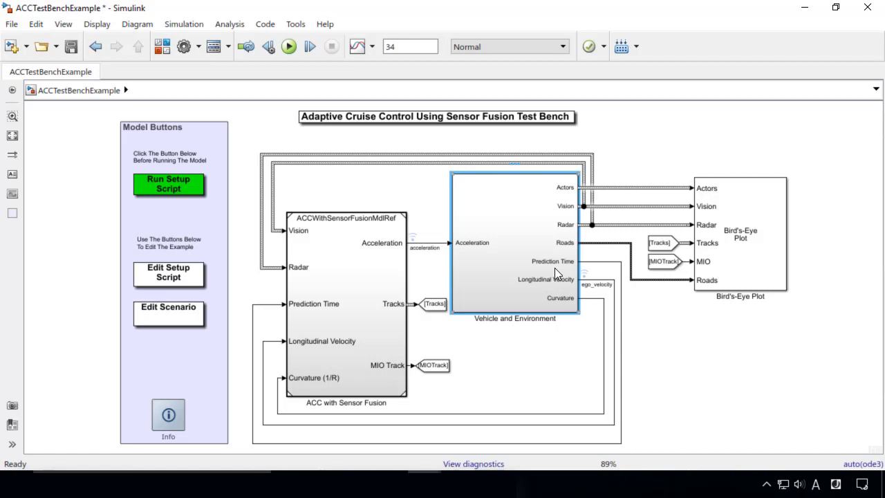
left_click(370, 301)
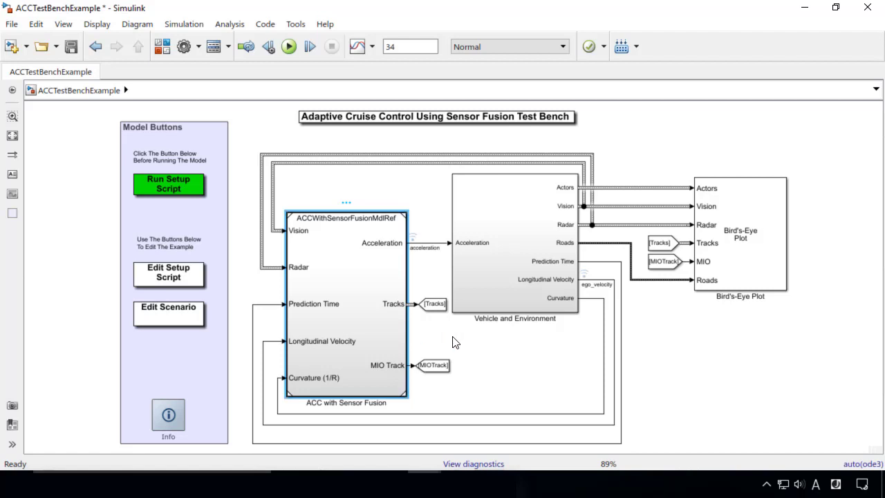
left_click(352, 136)
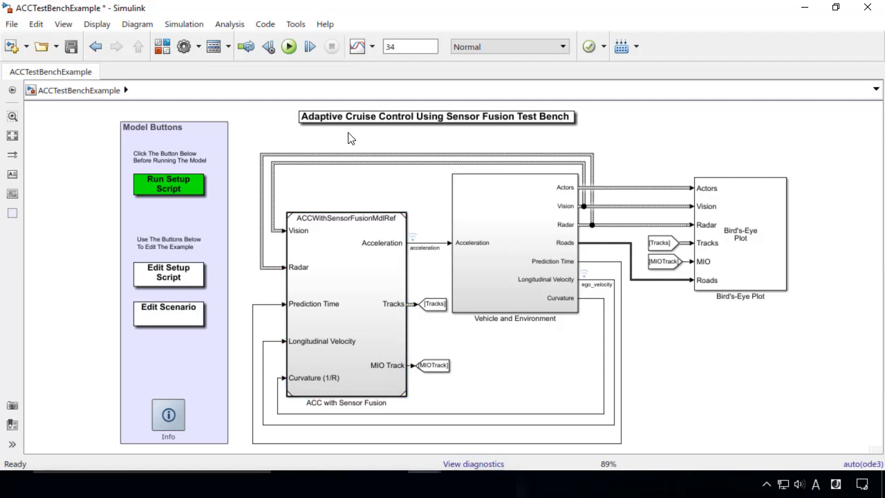
Step: Run the test bench simulation, watch the bird's-eye plot animate, then close the plot
left_click(289, 50)
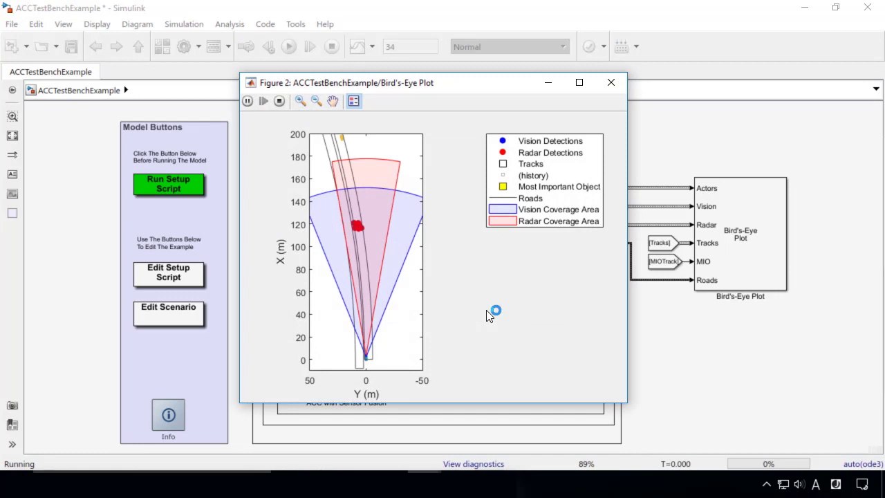
left_click_drag(508, 95, 502, 104)
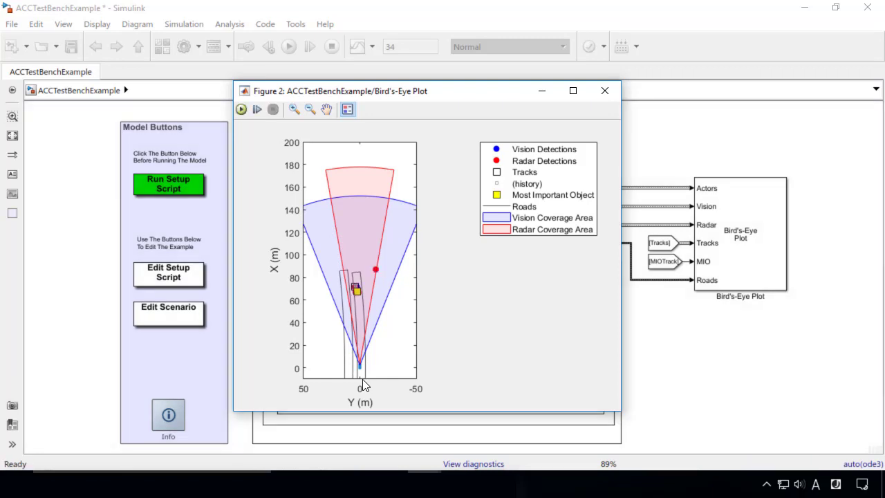
left_click(604, 90)
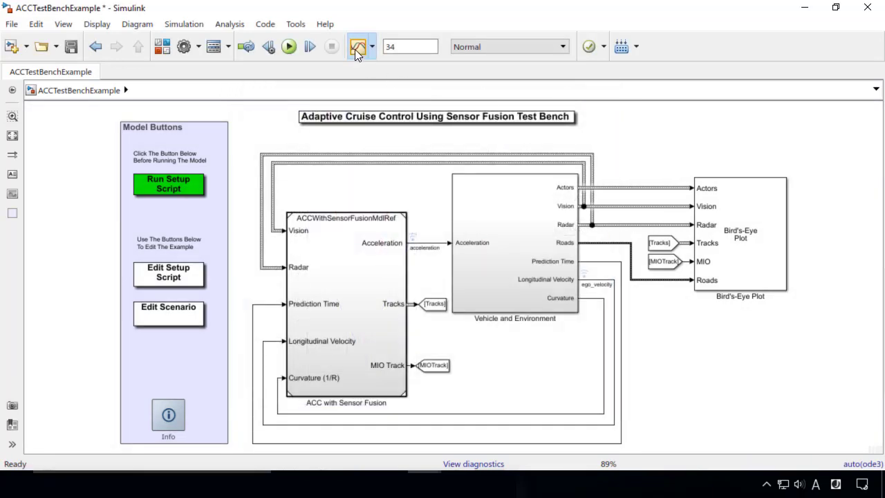
Step: Open the Simulation Data Inspector and plot driver_set_velocity and ego_velocity in the top chart
left_click(356, 48)
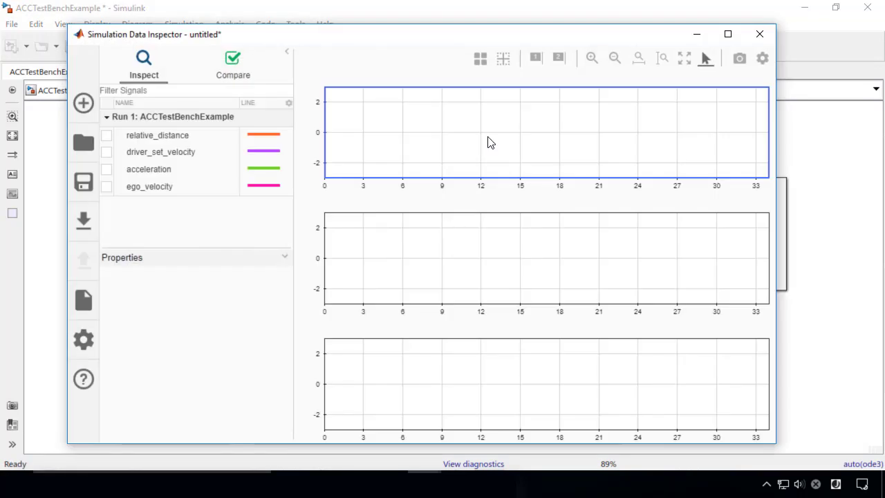
left_click_drag(502, 36, 526, 40)
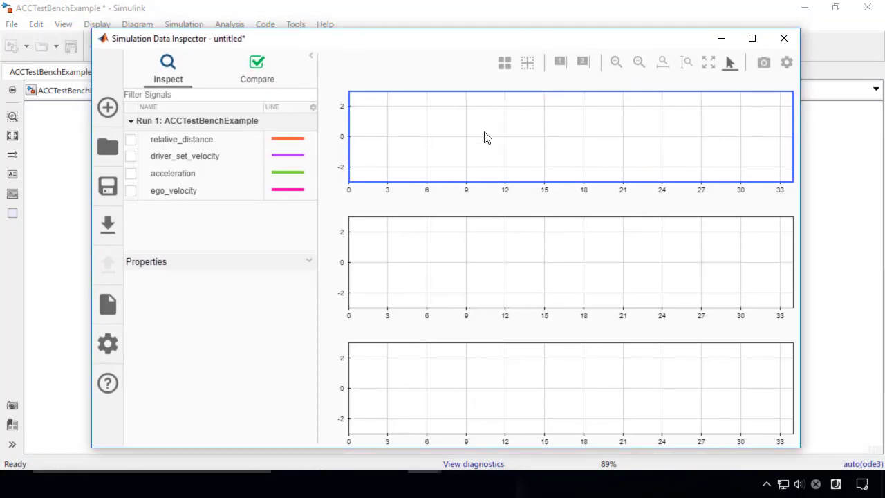
left_click(130, 156)
left_click(131, 190)
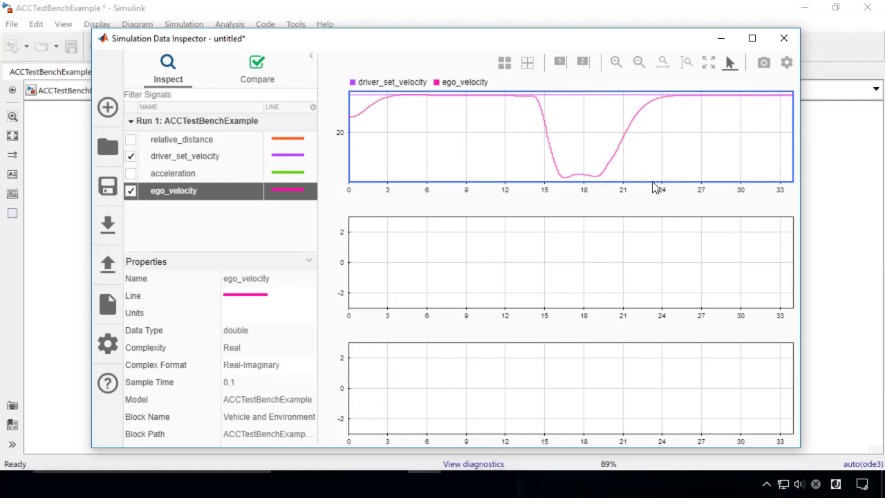
Step: Plot relative_distance in the middle chart and acceleration in the bottom chart
left_click(545, 270)
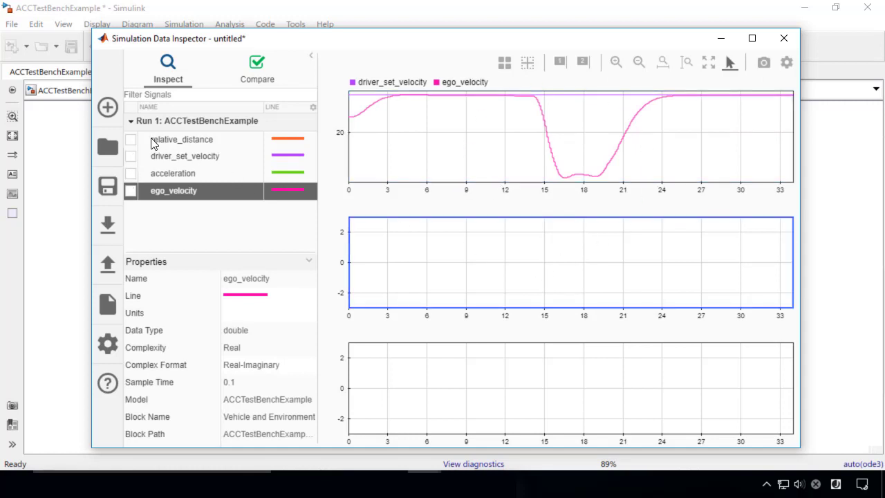
left_click(130, 139)
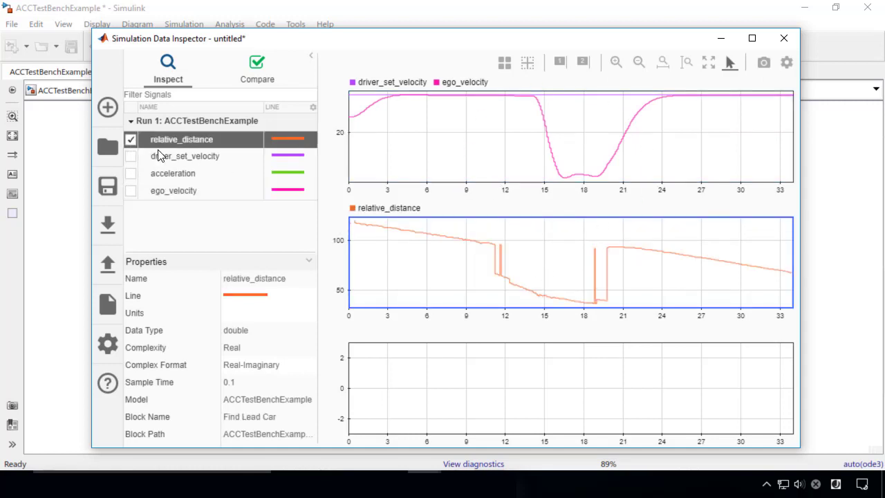
left_click(450, 380)
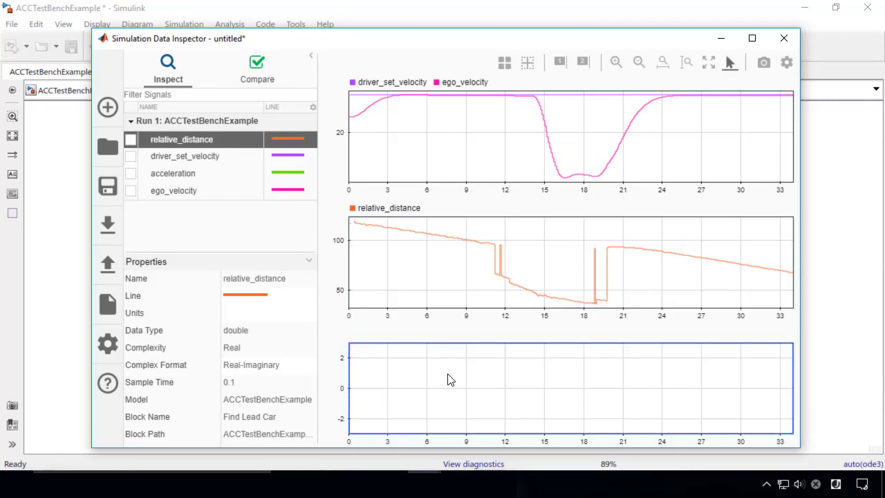
left_click(131, 174)
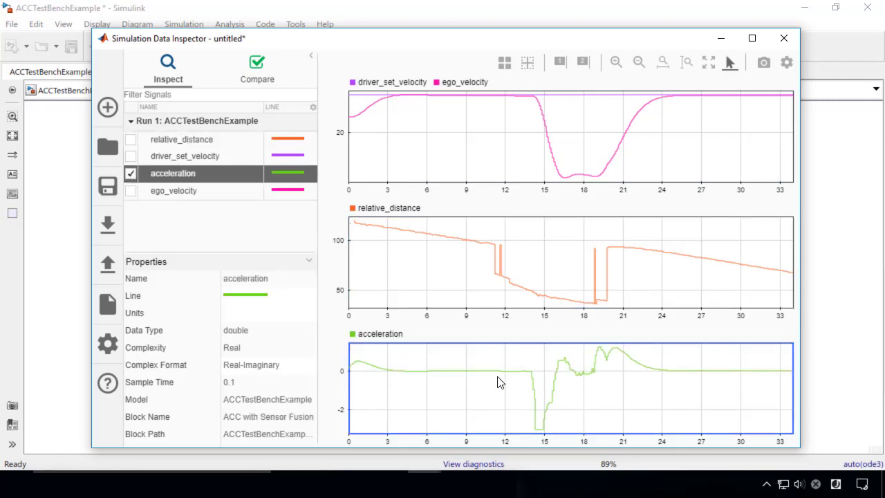
Step: Read the signal values with a data cursor at about 9, 13.4, 15.4 and 20.7 s, then close the Inspector
left_click_drag(662, 46, 644, 47)
left_click(541, 62)
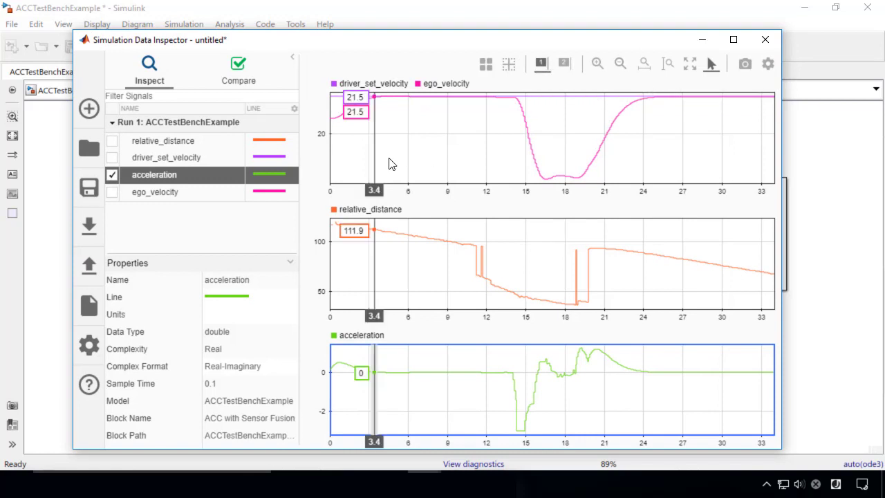
left_click_drag(378, 160, 470, 153)
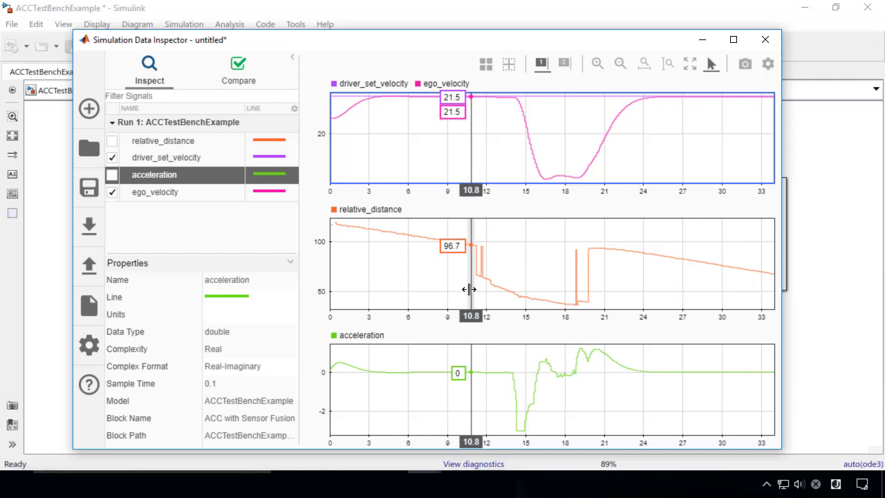
left_click_drag(469, 288, 506, 290)
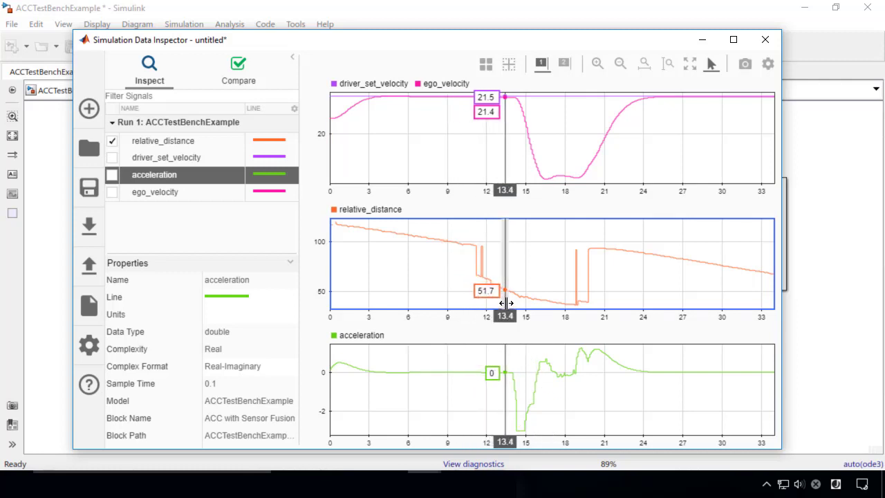
left_click_drag(505, 302, 583, 304)
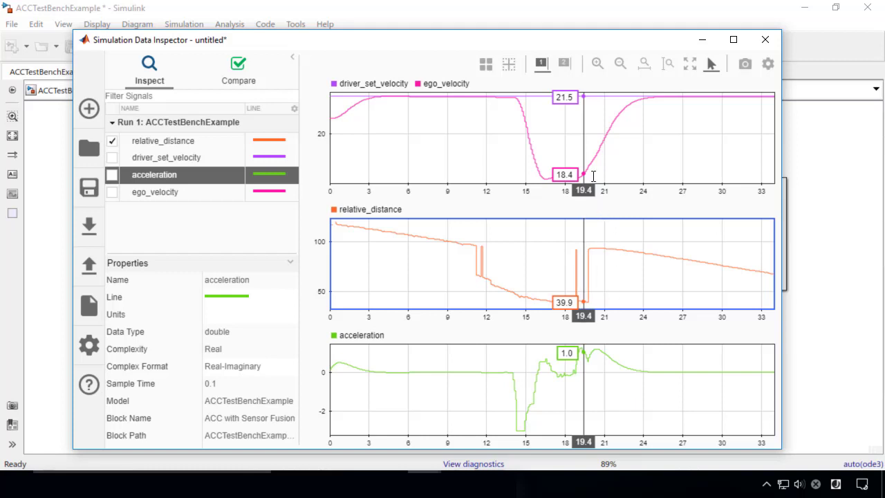
left_click(584, 150)
left_click_drag(584, 149, 686, 143)
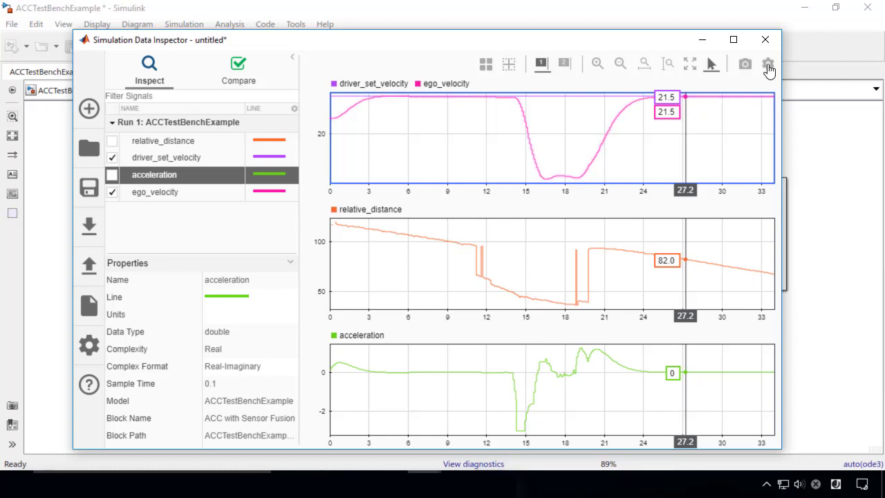
left_click(766, 41)
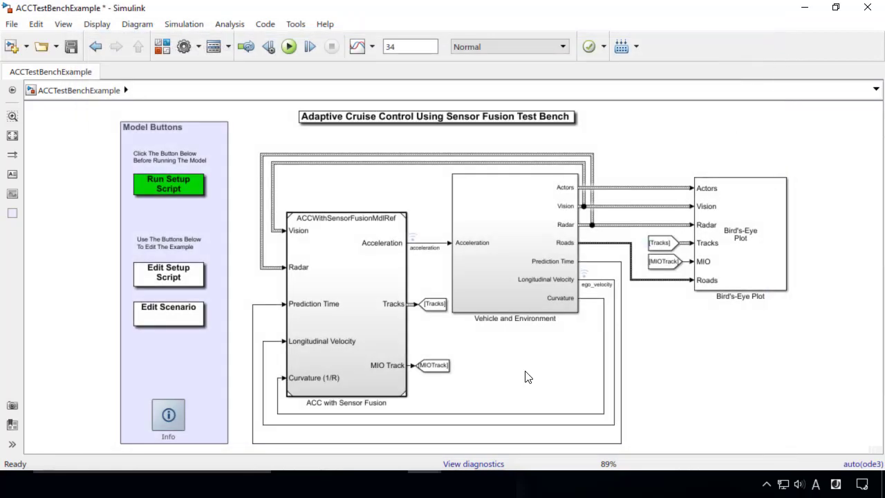
Step: Open the ACC with Sensor Fusion referenced model, look inside Tracking and Sensor Fusion, then return
left_click(373, 328)
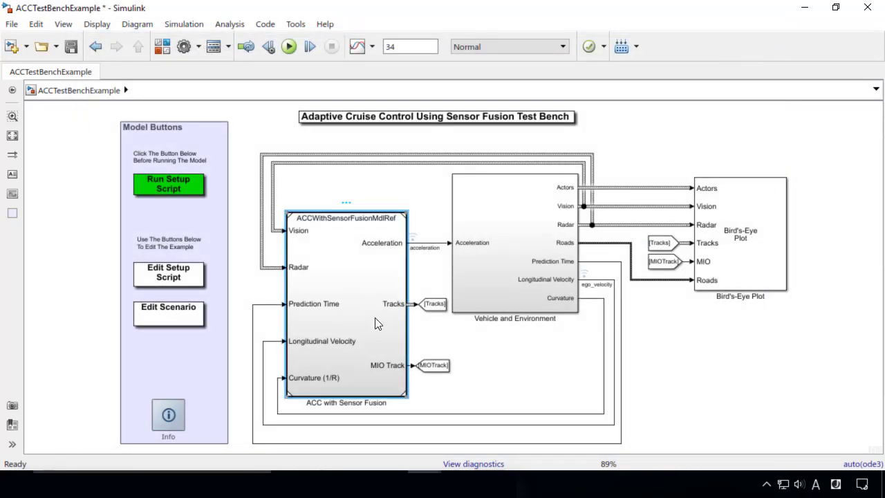
double_click(371, 322)
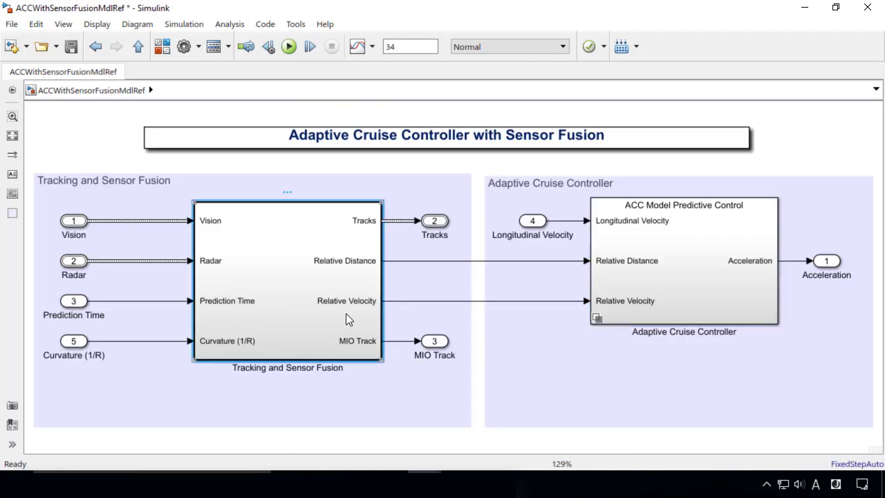
left_click(681, 309)
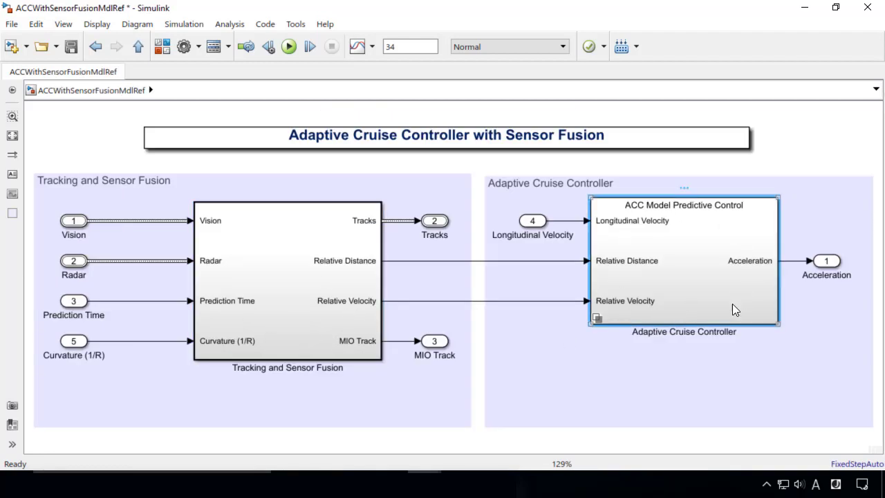
left_click(322, 315)
double_click(322, 315)
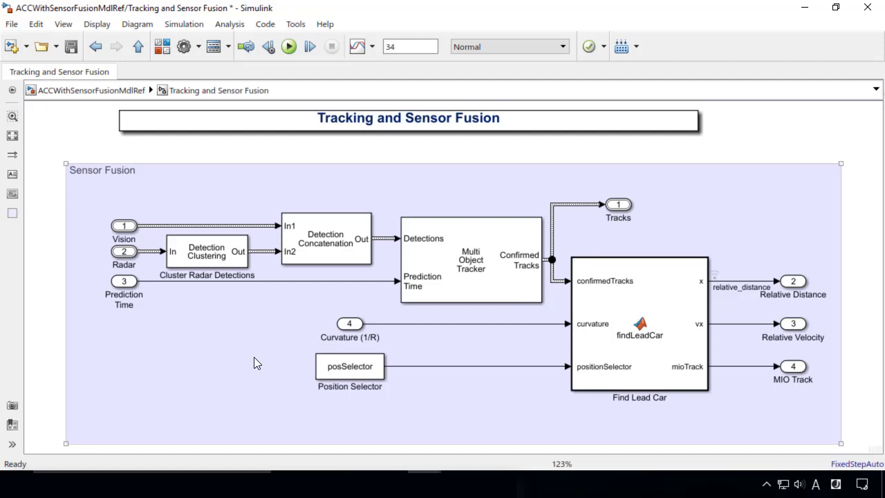
left_click(90, 90)
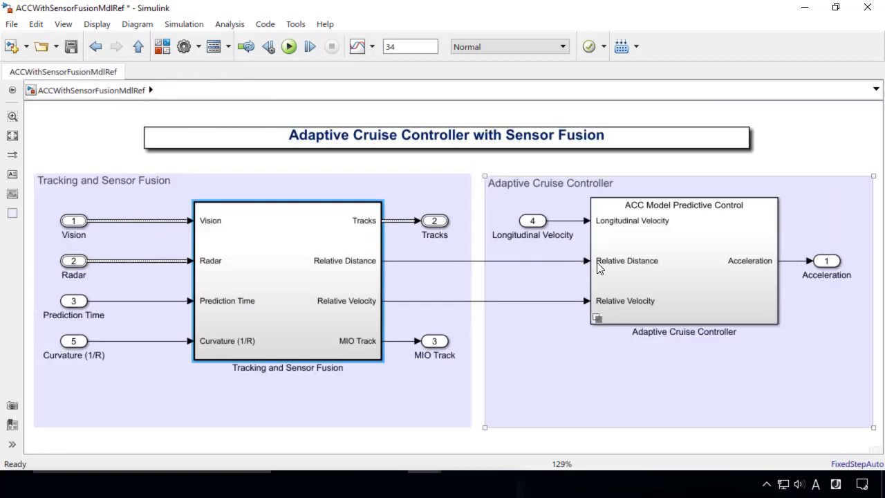
Step: Drill into Adaptive Cruise Controller and then its ACC Model Predictive Control subsystem
double_click(654, 280)
double_click(508, 363)
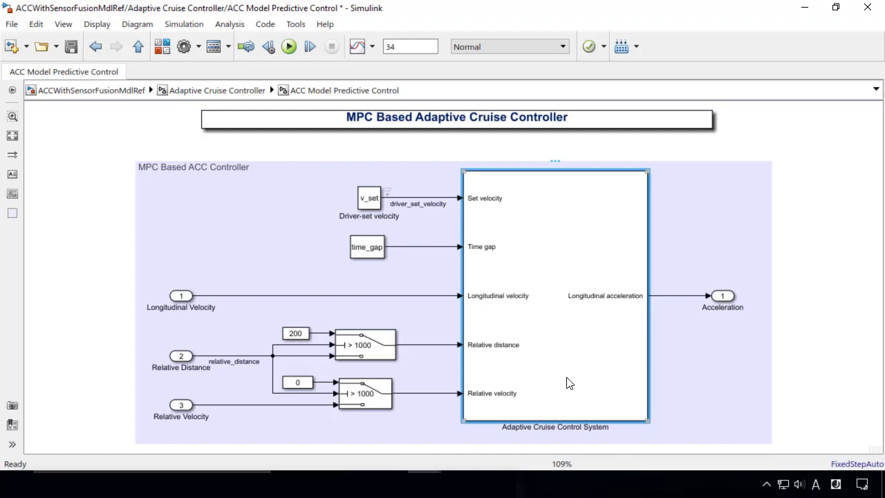
Step: Review the Adaptive Cruise Control System block parameters, close them unchanged, and go up a level
double_click(538, 323)
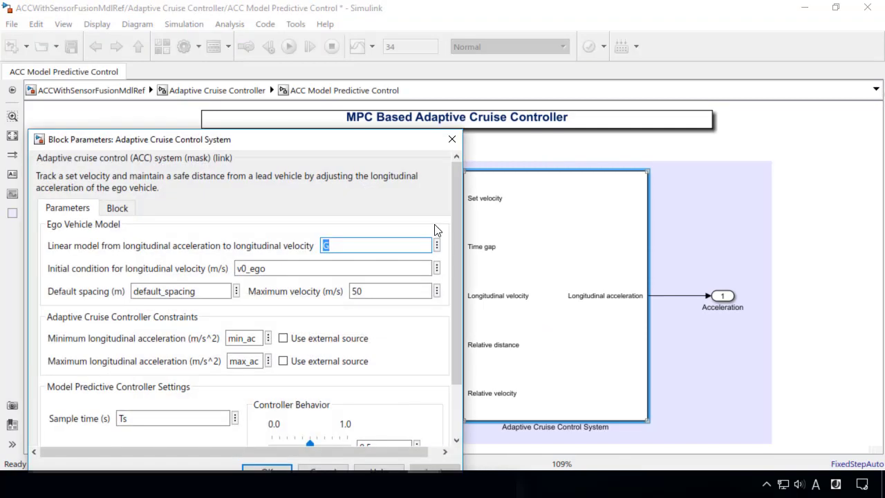
left_click_drag(352, 143, 385, 81)
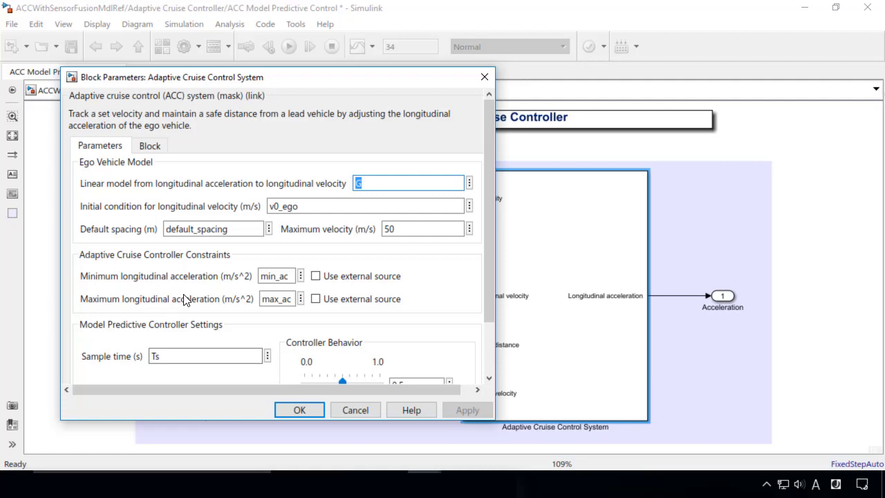
key("Return")
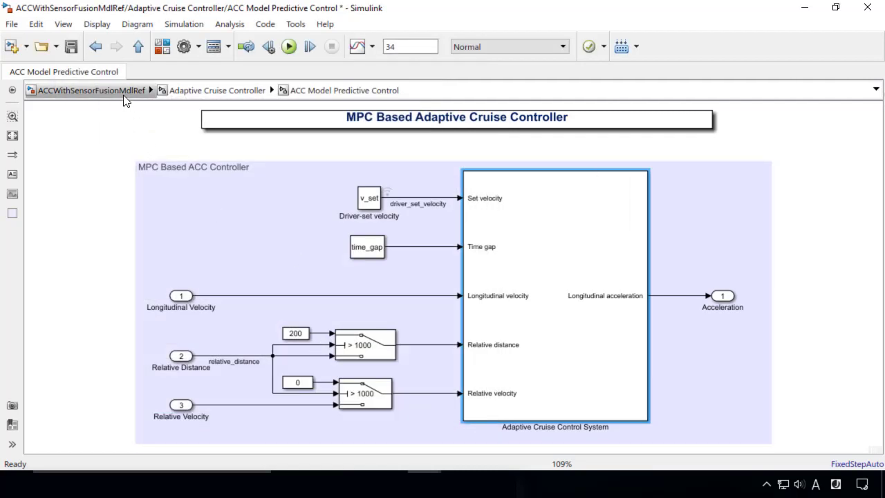
left_click(123, 94)
left_click(138, 48)
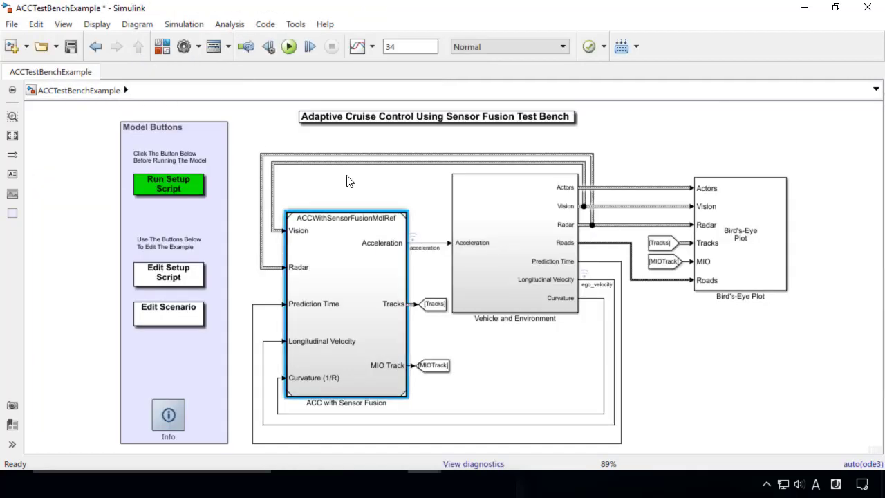
left_click(502, 244)
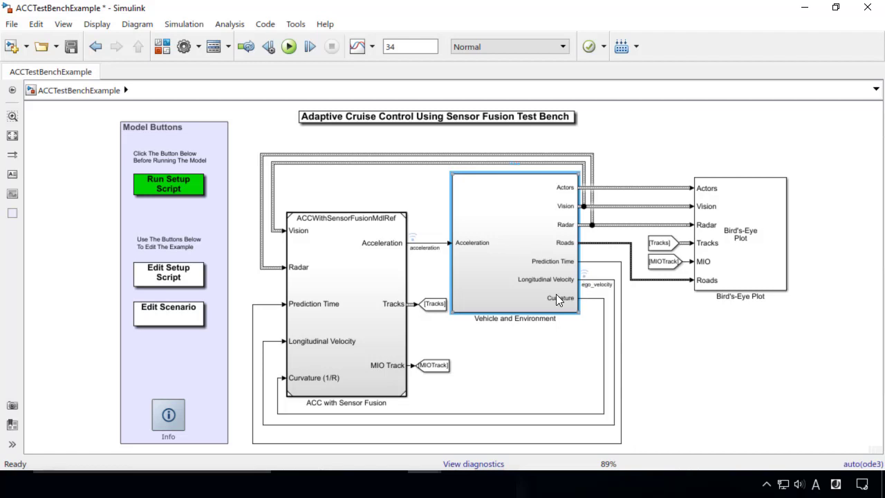
double_click(532, 245)
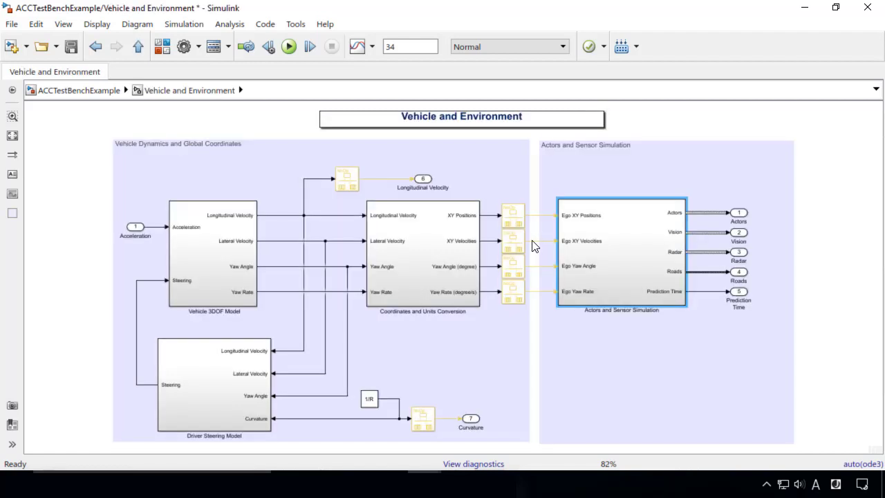
left_click(215, 267)
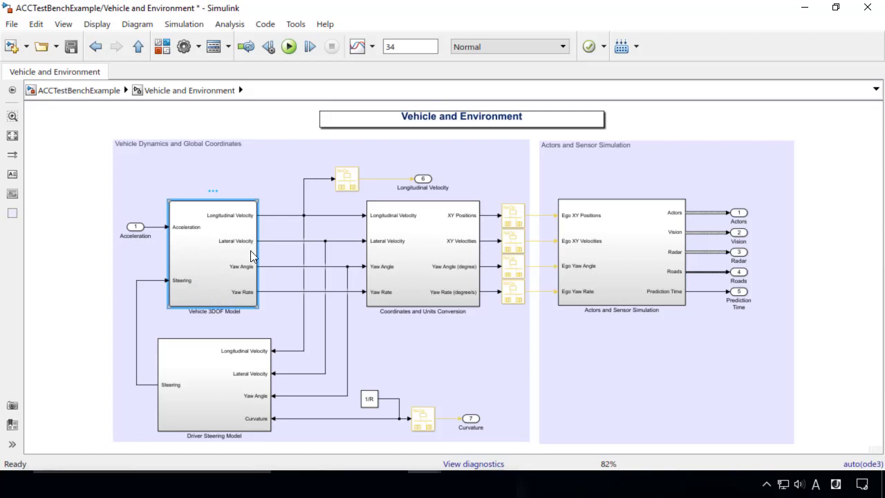
left_click(226, 406)
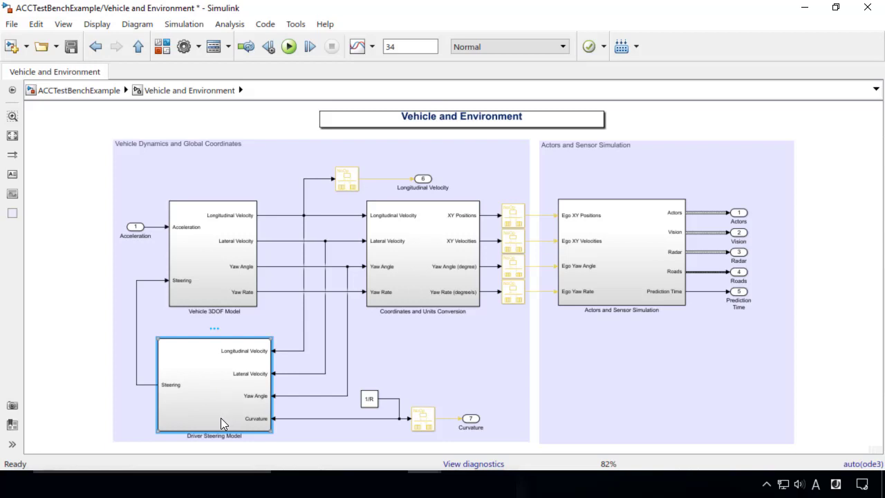
left_click(592, 297)
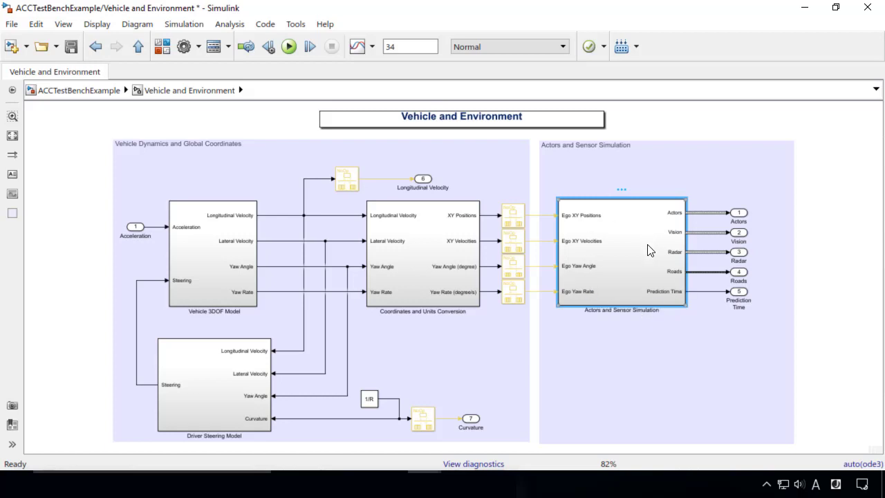
left_click(106, 91)
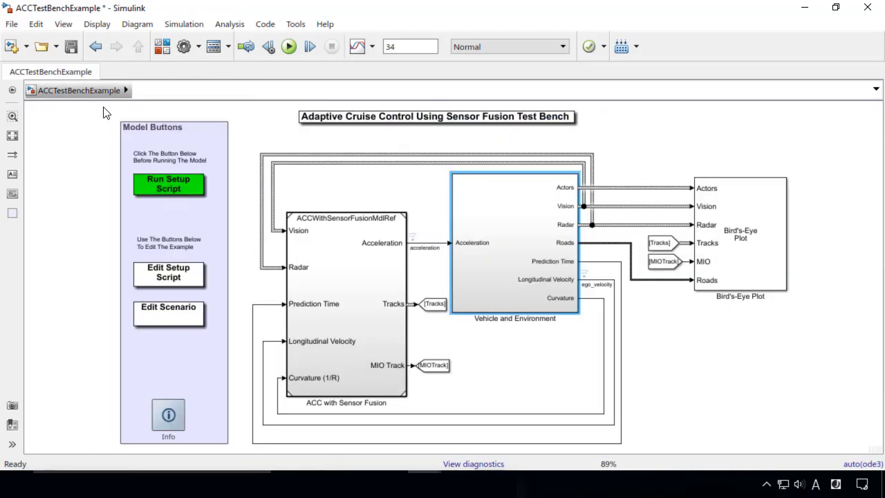
Step: Open helperScenarioAuthoring.m and look through it, highlighting drivingScenario on line 41
left_click(174, 325)
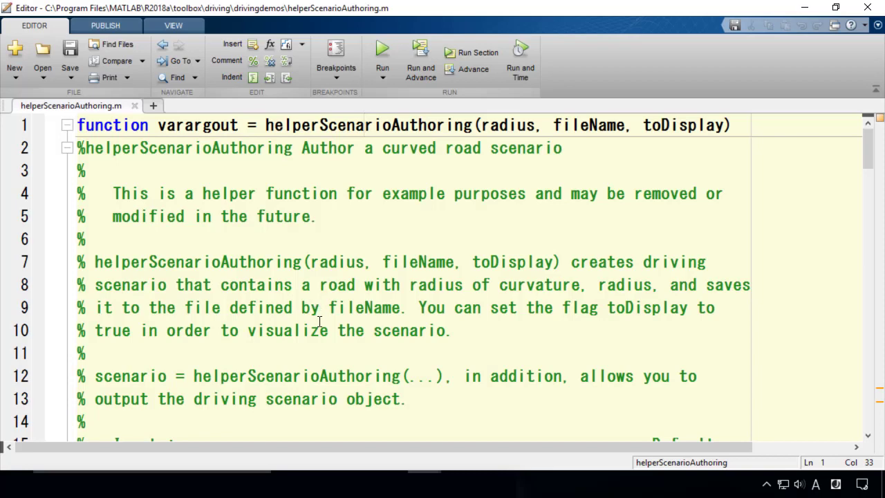
scroll(317, 318, "down", 4)
scroll(317, 330, "down", 3)
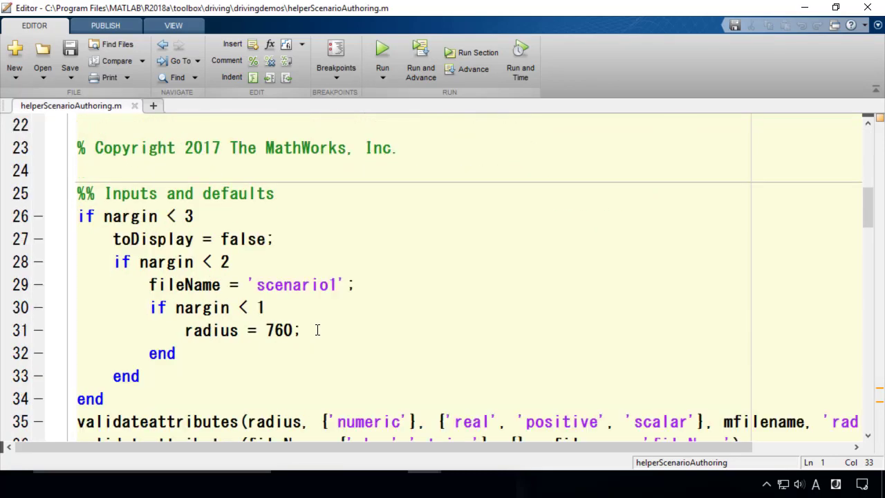
scroll(318, 330, "down", 5)
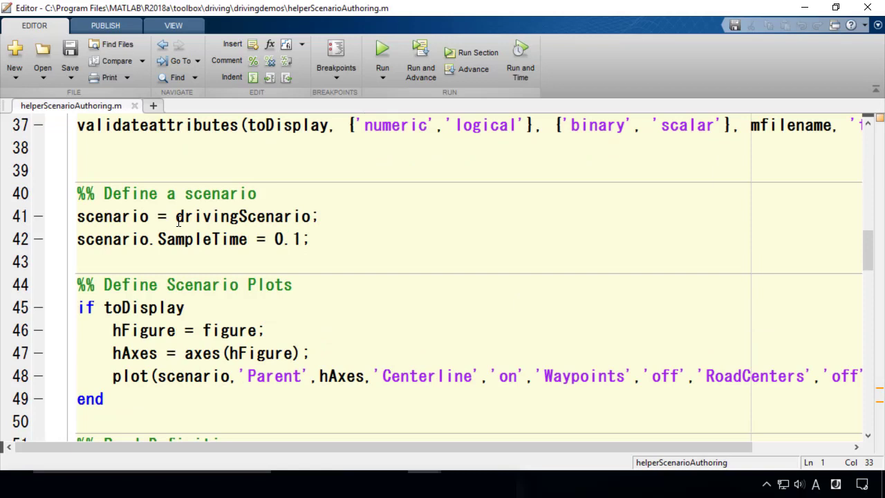
left_click_drag(177, 219, 311, 218)
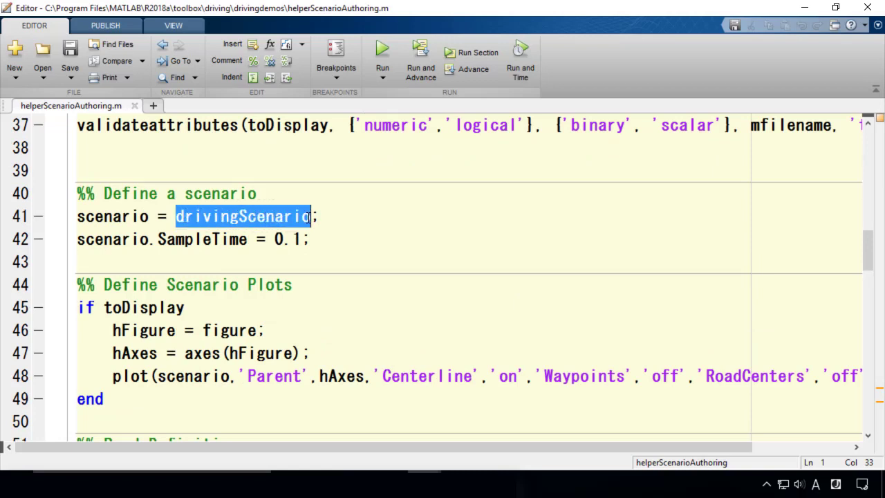
left_click(356, 249)
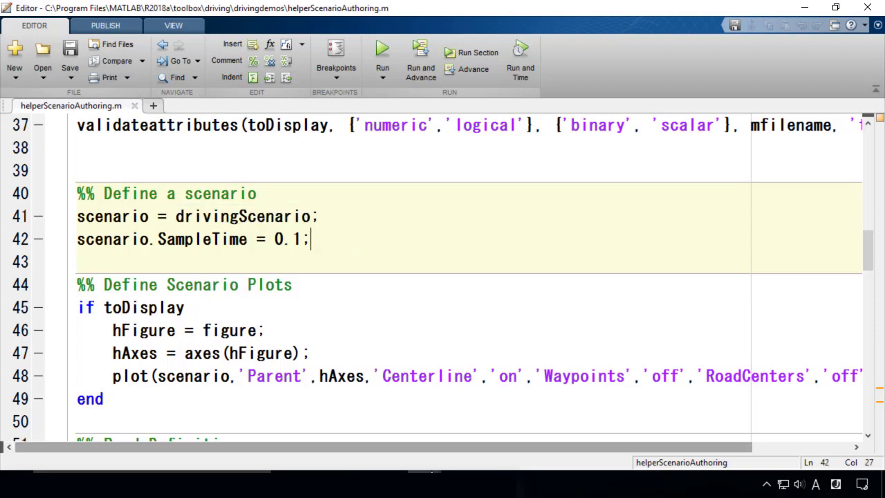
Step: View the curved-road scenario plot, then switch to the ACCWithSensorFusionMdlRef model
mouse_move(432, 472)
left_click(641, 431)
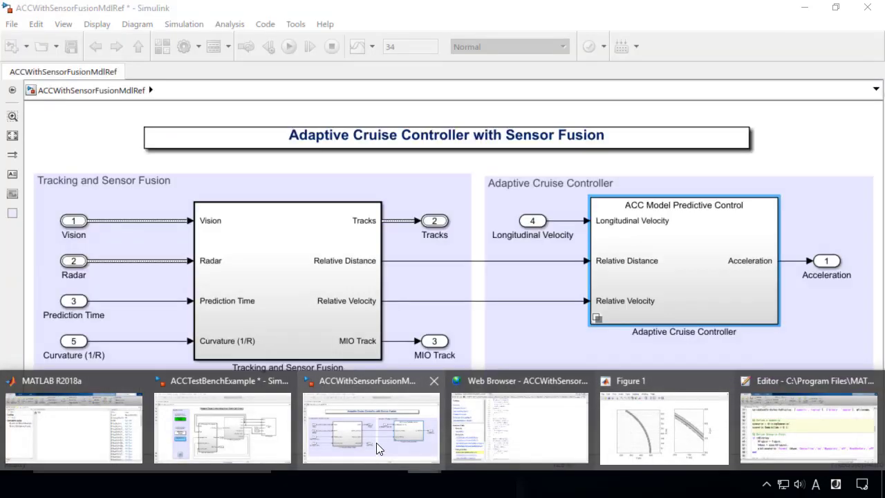
left_click(371, 418)
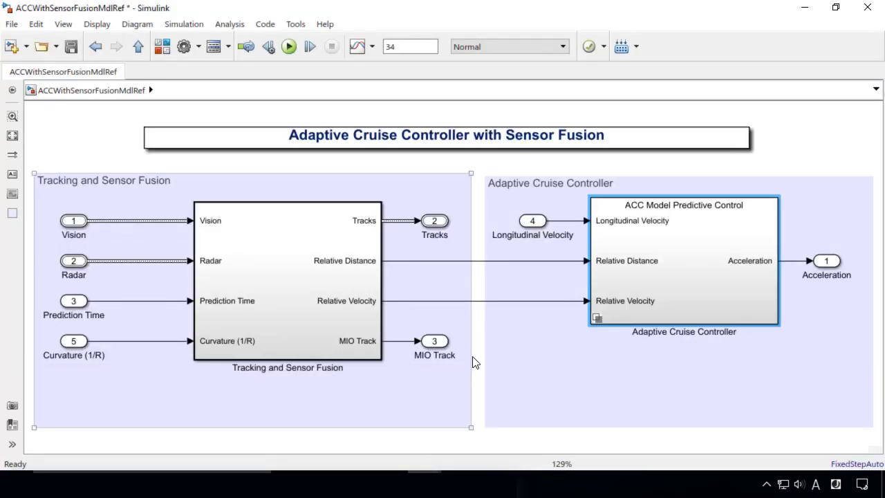
Step: Build ACCWithSensorFusionMdlRef with Build Model and bring up its code generation report
left_click(474, 361)
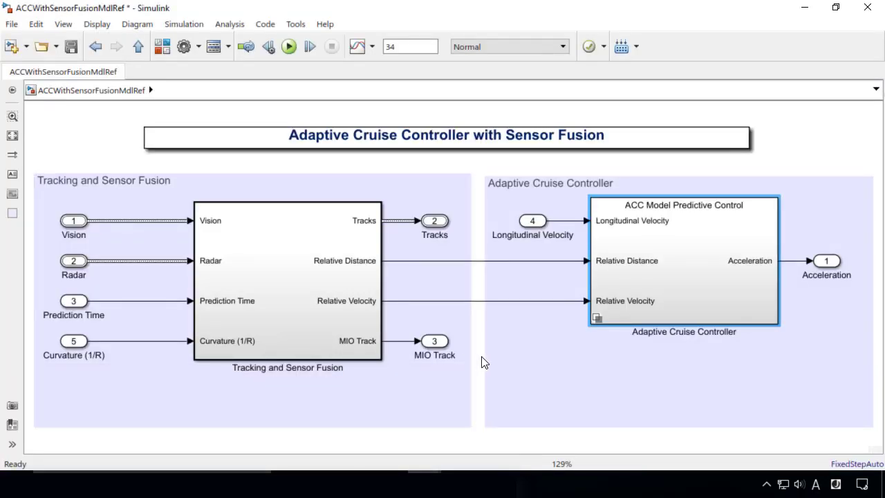
left_click(635, 47)
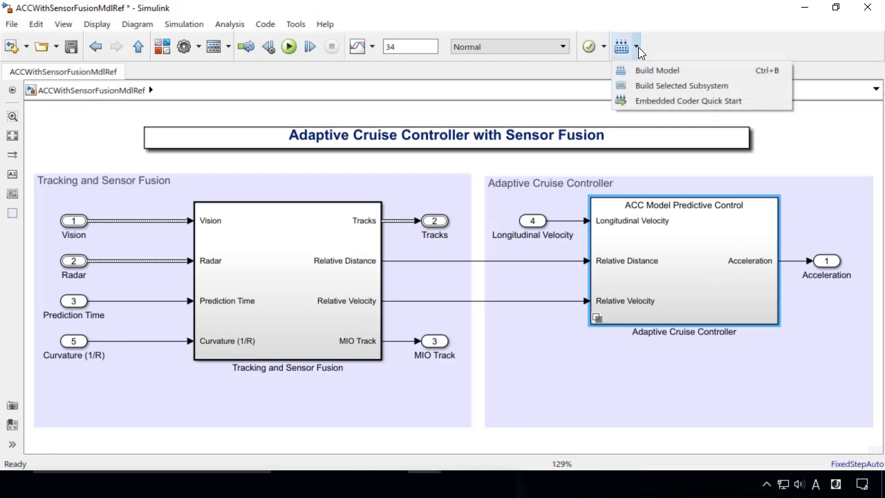
left_click(687, 71)
mouse_move(425, 484)
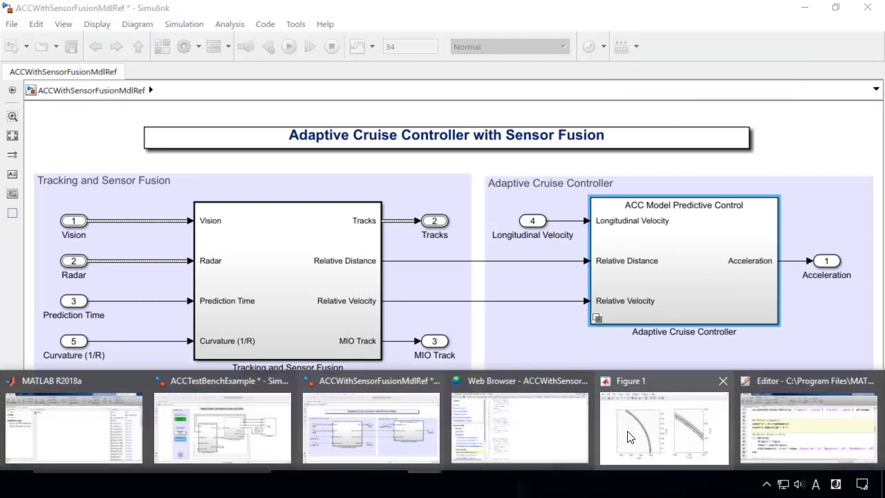
left_click(474, 408)
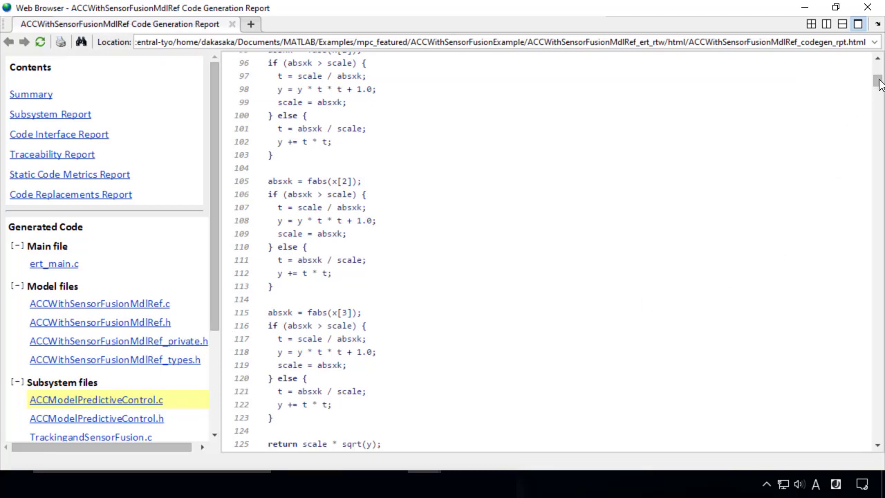
Step: Scroll through the generated ACCModelPredictiveControl.c code in the report
left_click_drag(877, 79, 879, 61)
scroll(349, 354, "down", 6)
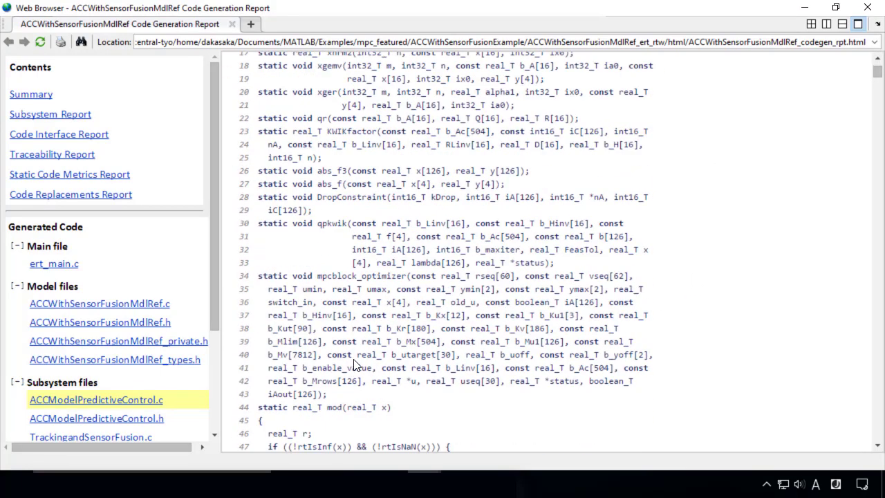
scroll(354, 365, "down", 4)
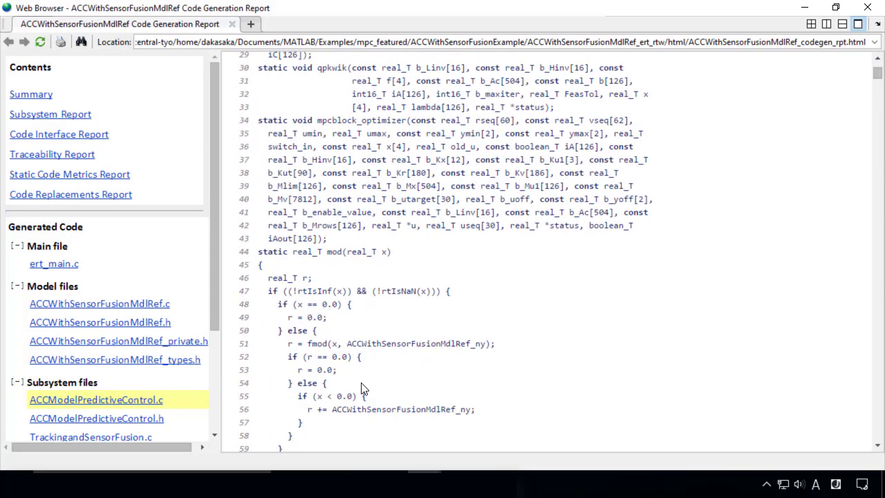
scroll(363, 389, "up", 5)
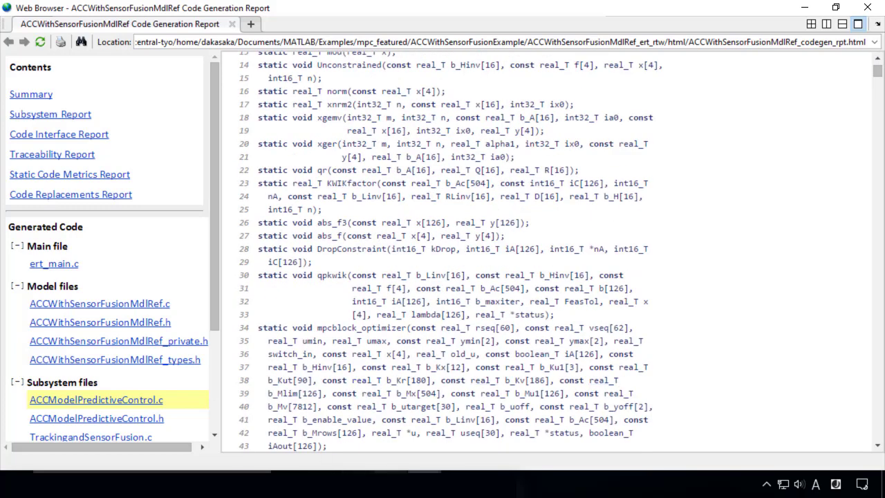
mouse_move(424, 484)
left_click(288, 445)
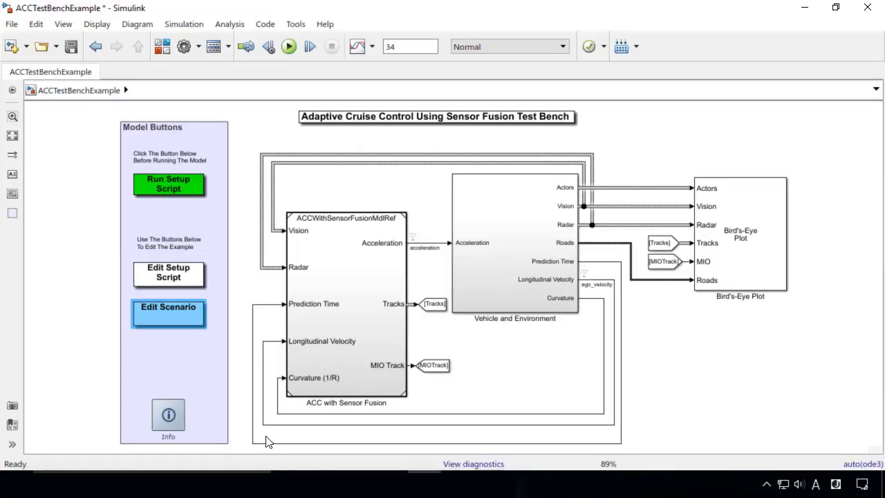